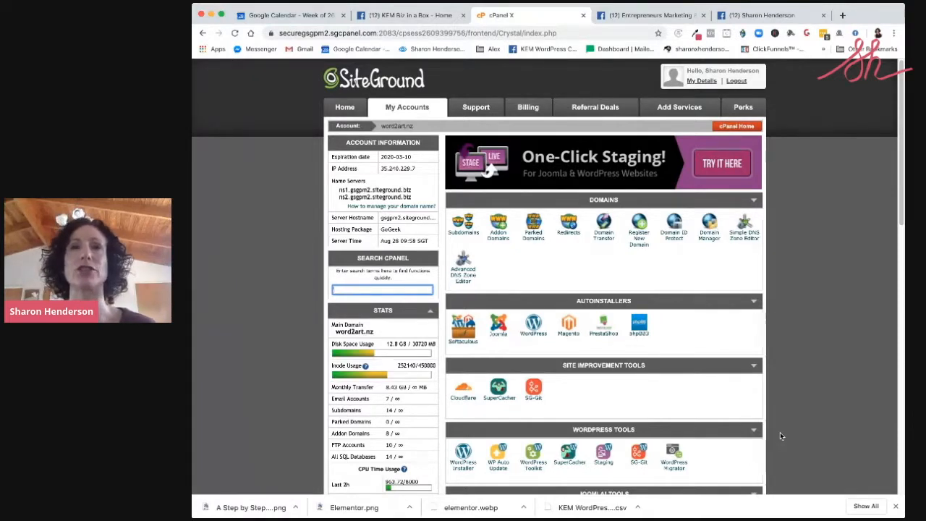
Step: Look through the cPanel tool sections and open Let's Encrypt from the Security section
scroll(602, 272, "down", 3)
scroll(602, 272, "down", 5)
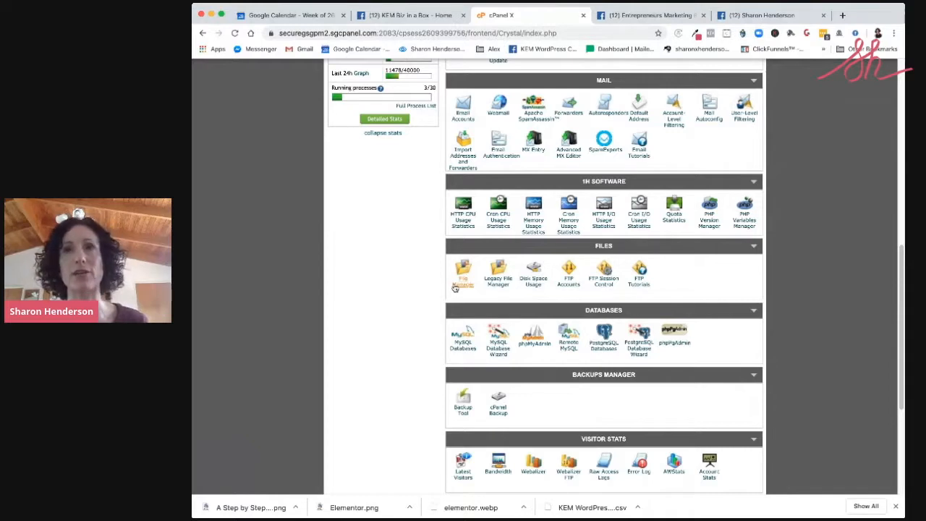
scroll(695, 210, "up", 5)
scroll(737, 190, "up", 5)
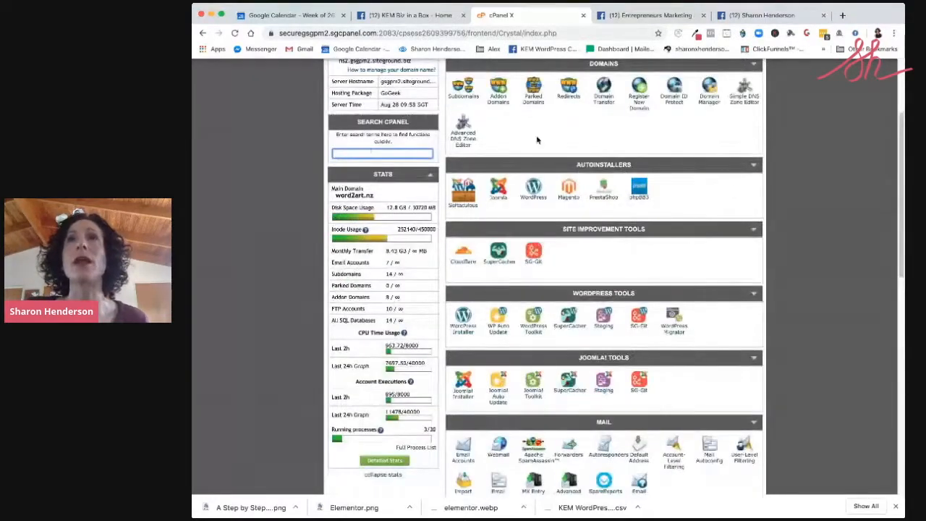
scroll(697, 245, "up", 4)
scroll(697, 246, "down", 2)
scroll(697, 245, "down", 9)
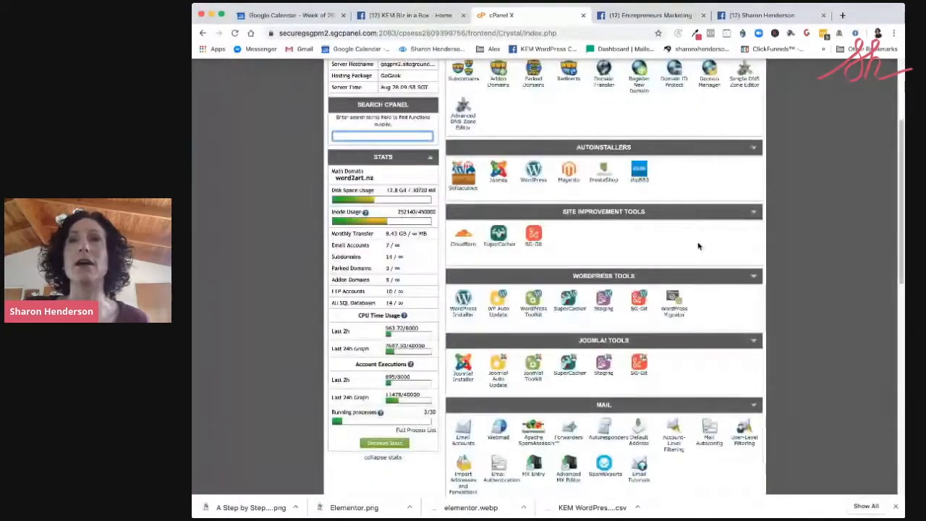
scroll(710, 274, "down", 8)
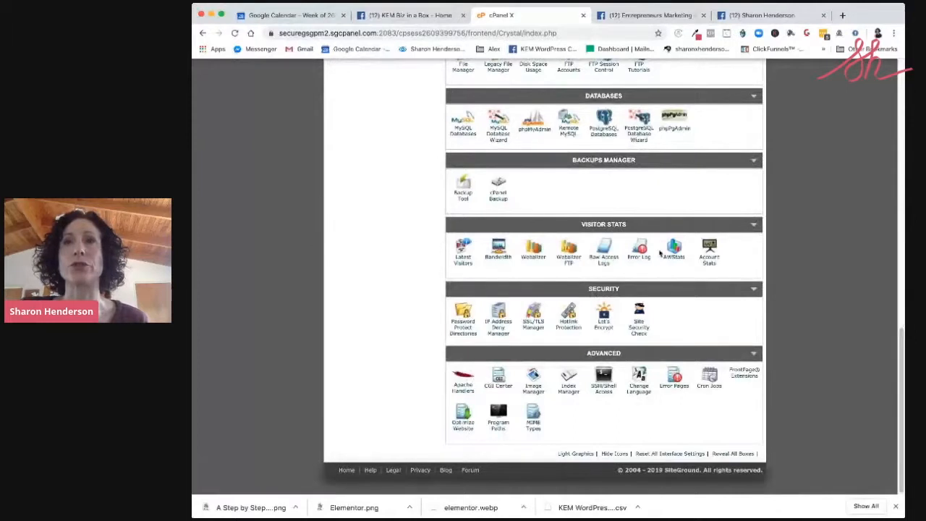
left_click(605, 326)
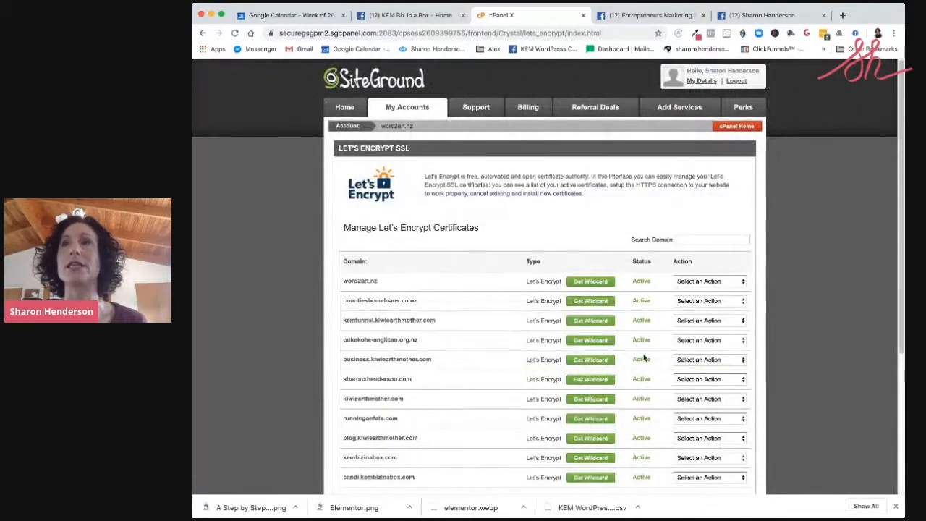
Step: Install a new certificate of type Let's Encrypt SSL for the domain kemdropshipfunnel.com and dismiss the confirmation
scroll(647, 355, "down", 2)
scroll(647, 351, "down", 2)
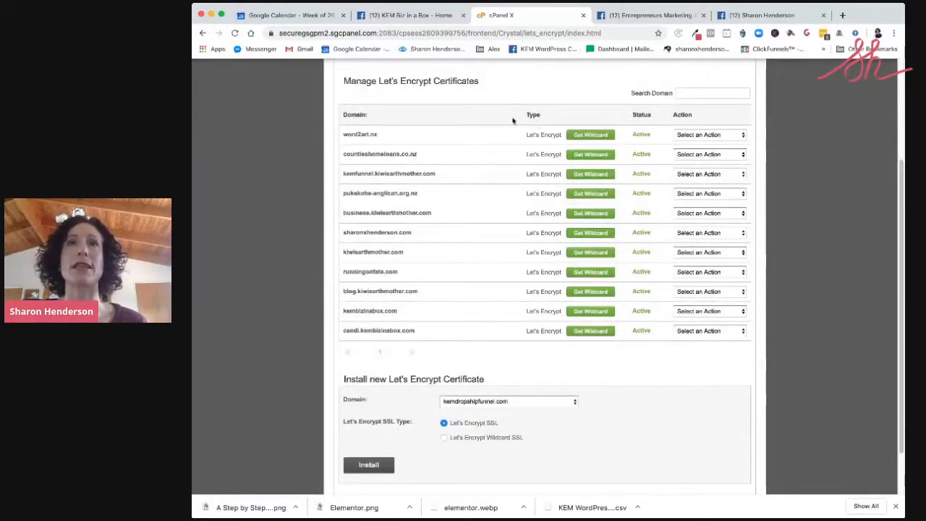
scroll(628, 357, "down", 1)
scroll(630, 362, "down", 1)
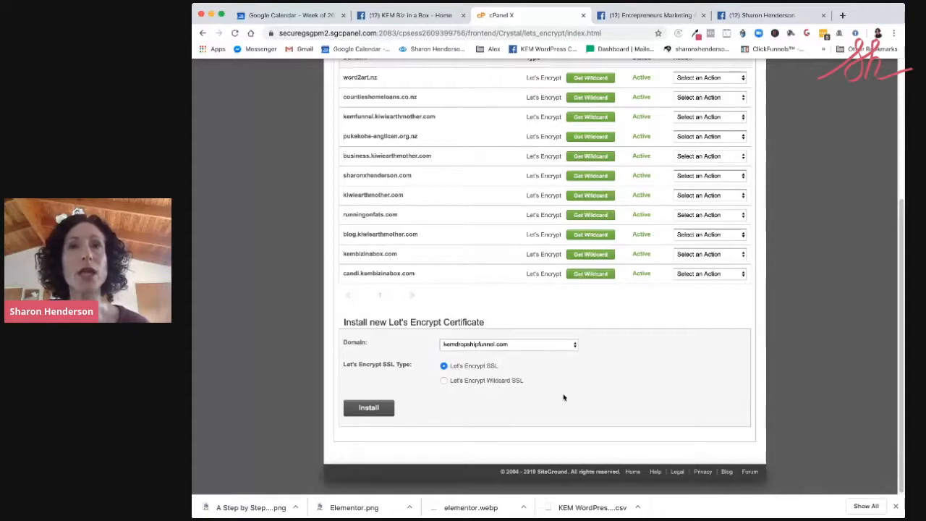
left_click(369, 408)
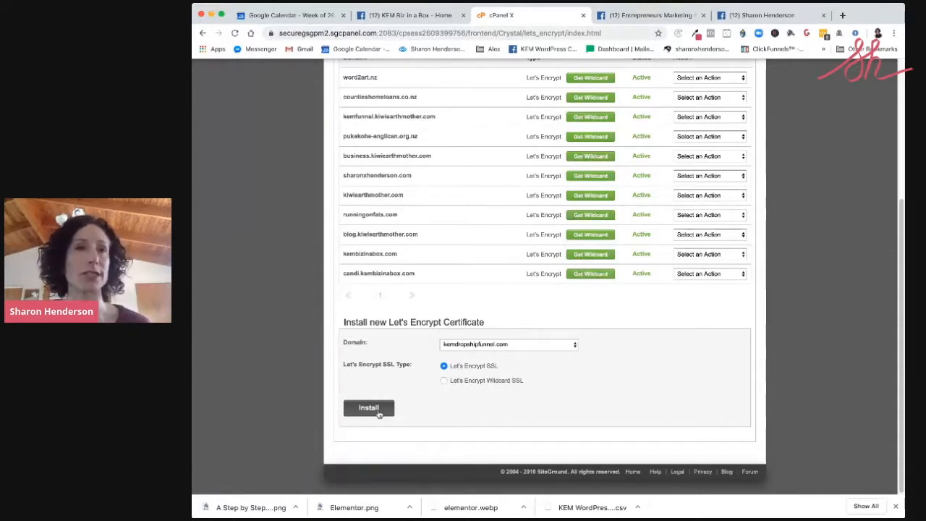
left_click(378, 414)
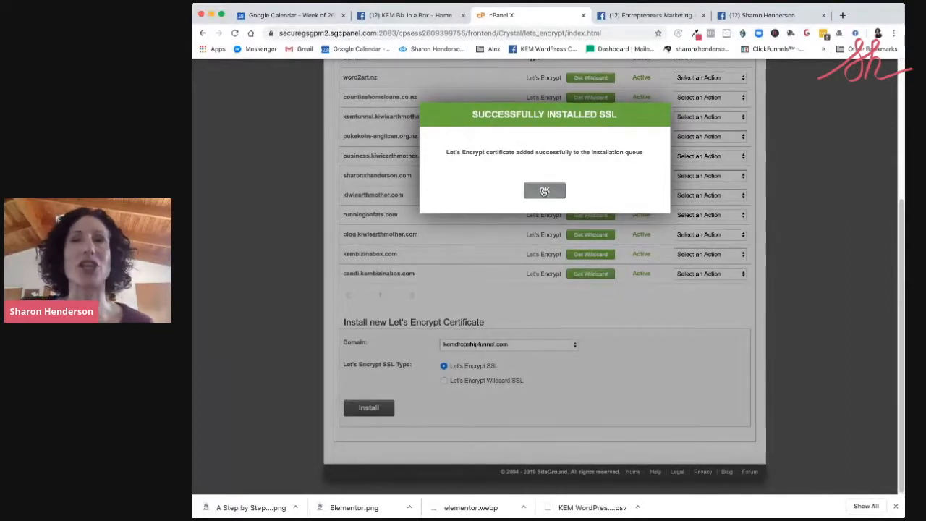
left_click(544, 190)
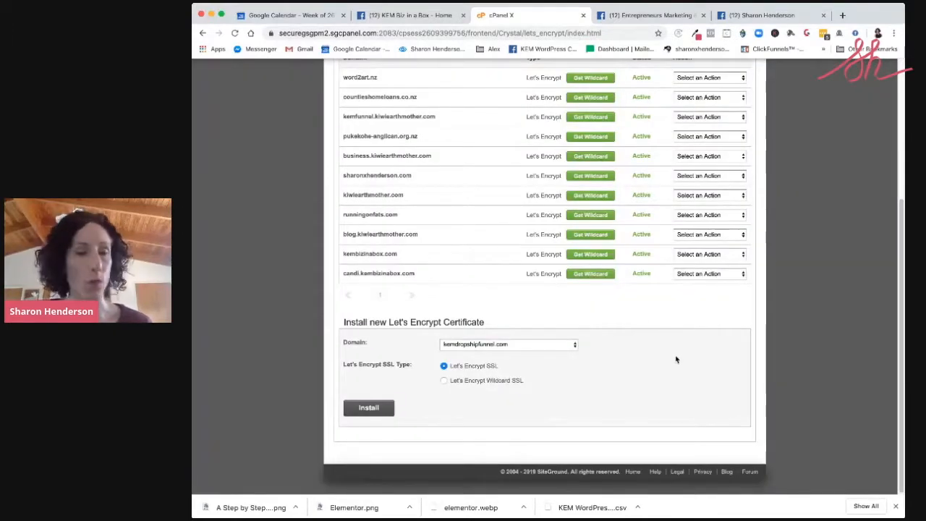
scroll(647, 322, "up", 5)
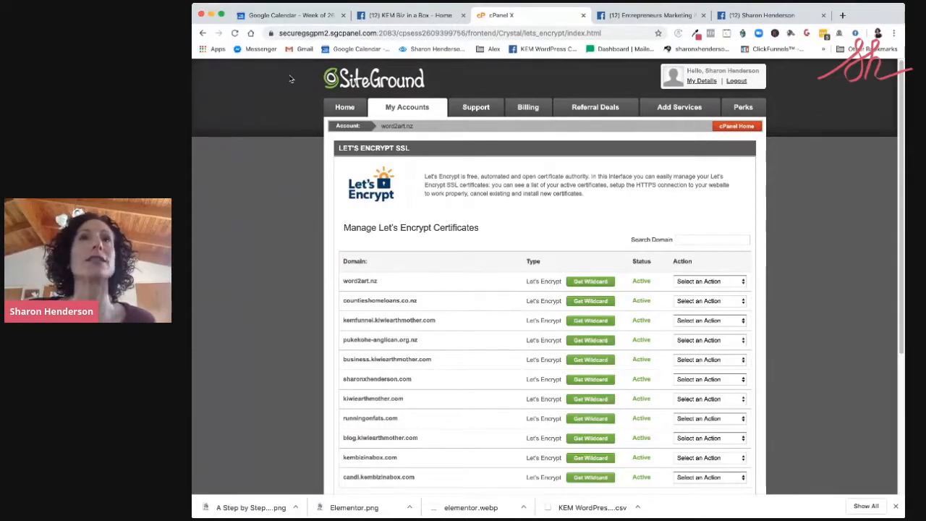
scroll(548, 257, "down", 1)
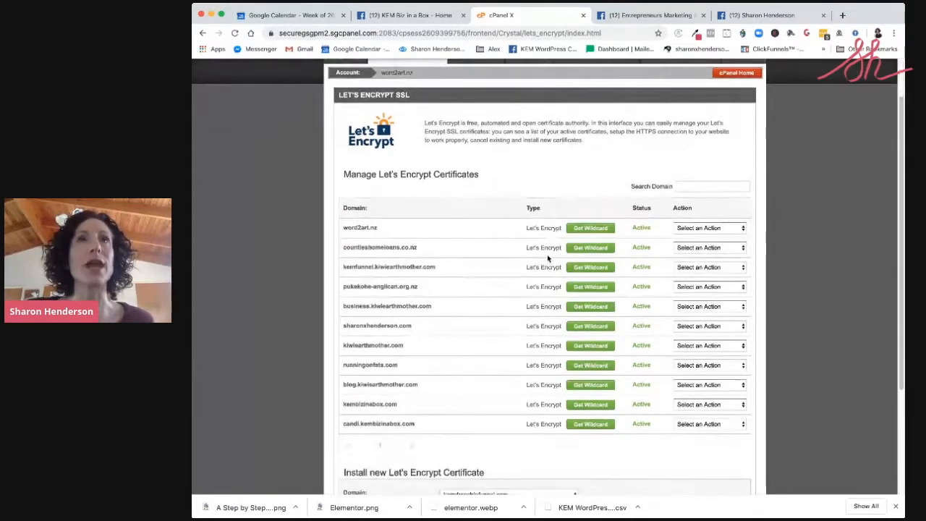
scroll(544, 258, "up", 1)
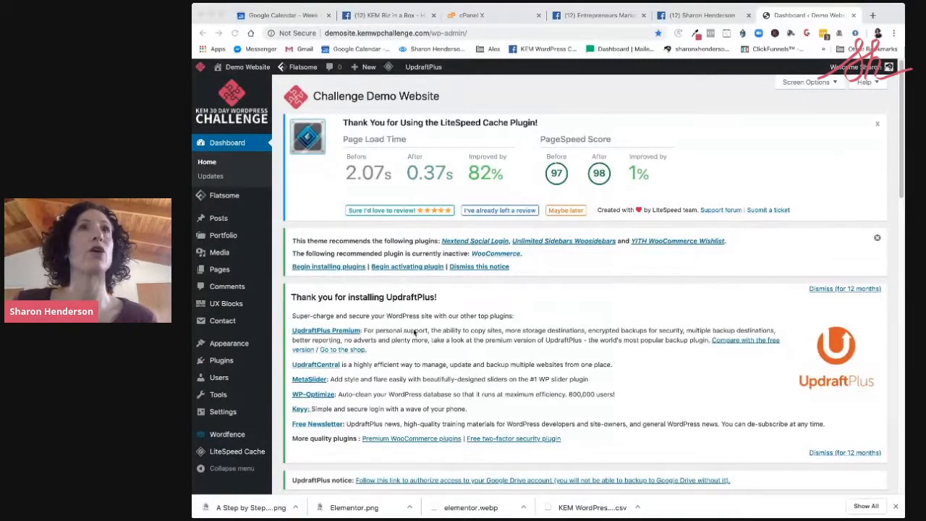
Step: Open the WordPress demo site's installed plugins and look through the list for an existing SSL plugin
left_click(273, 37)
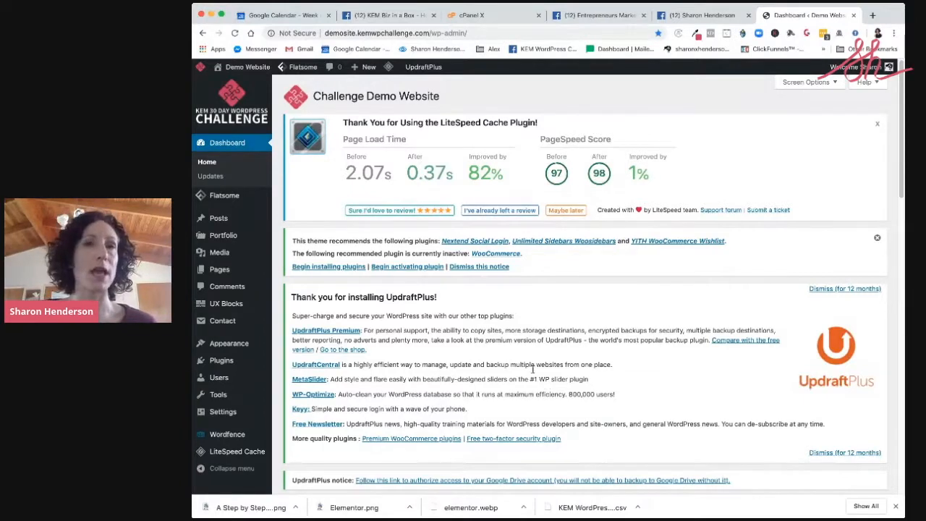
scroll(265, 357, "down", 1)
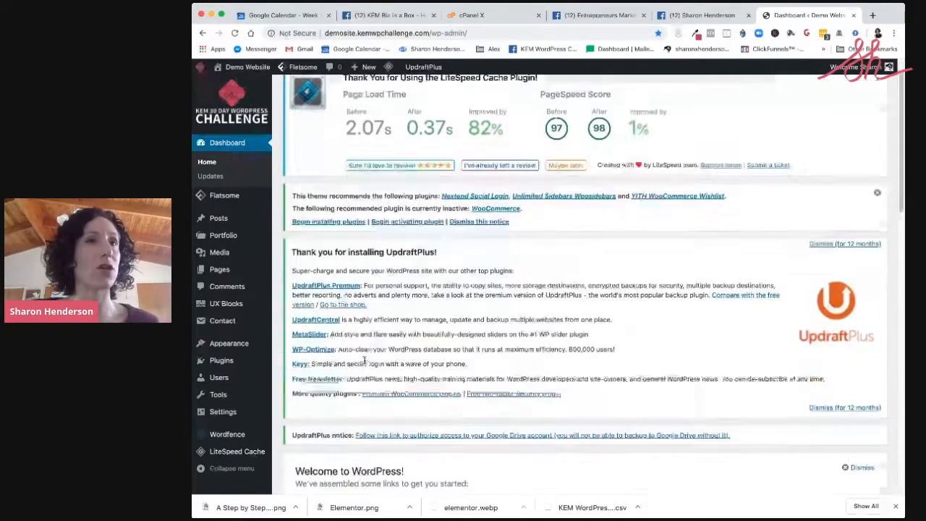
left_click(230, 361)
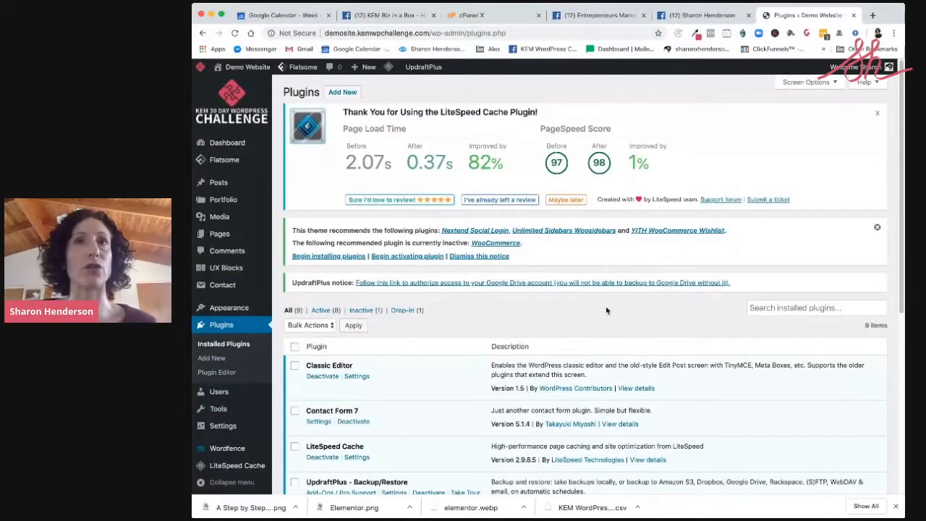
scroll(606, 311, "down", 4)
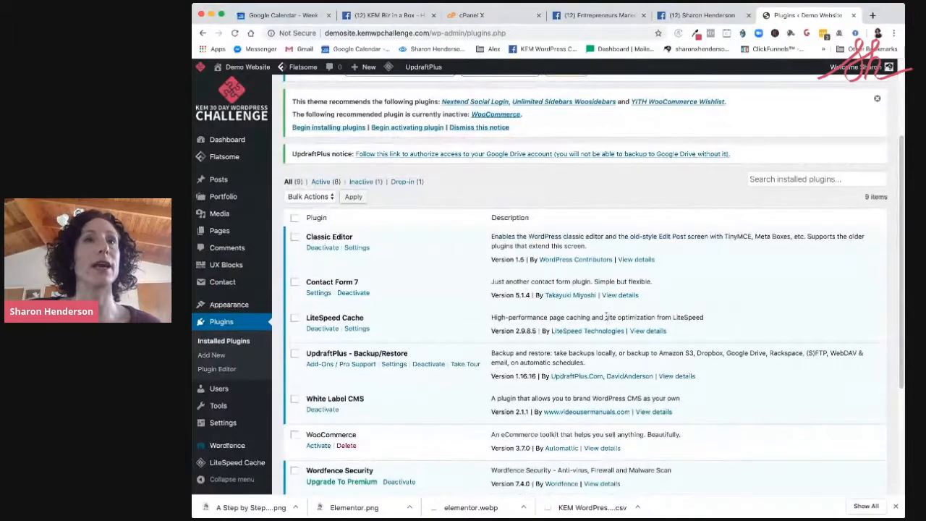
scroll(604, 314, "down", 4)
scroll(622, 297, "up", 7)
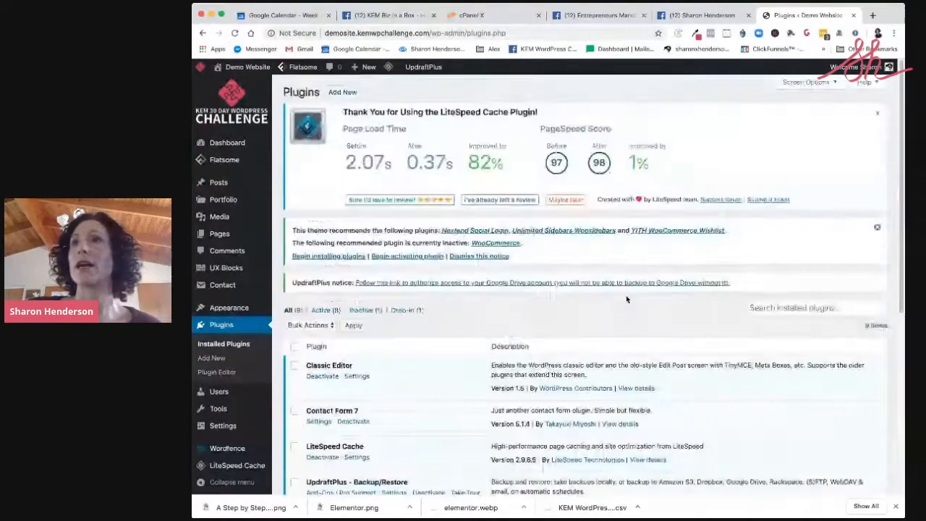
scroll(429, 335, "down", 9)
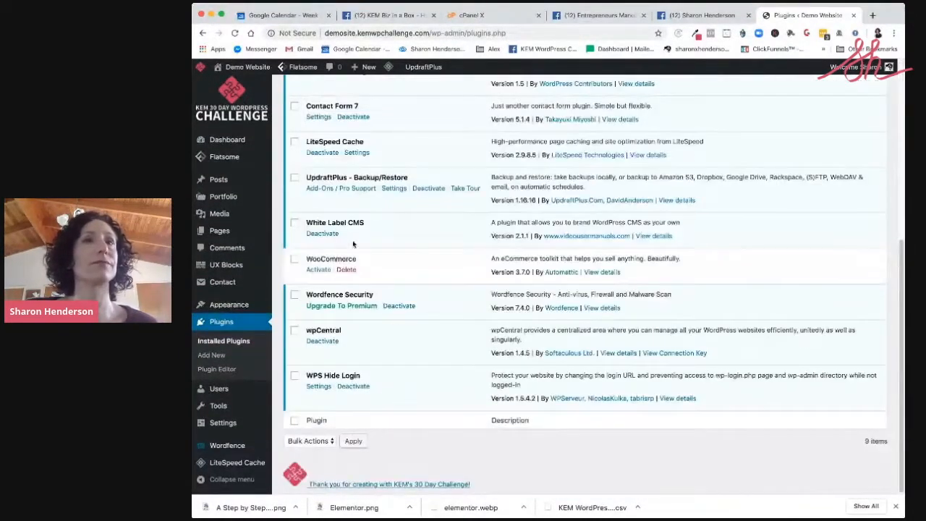
scroll(405, 254, "up", 10)
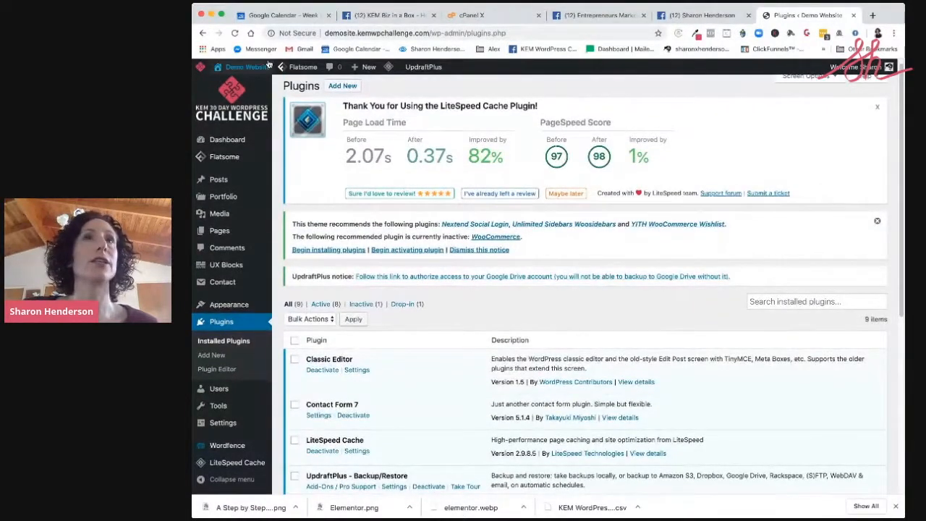
Step: Open the page for adding new plugins and search the plugin directory for "ssl"
left_click(341, 86)
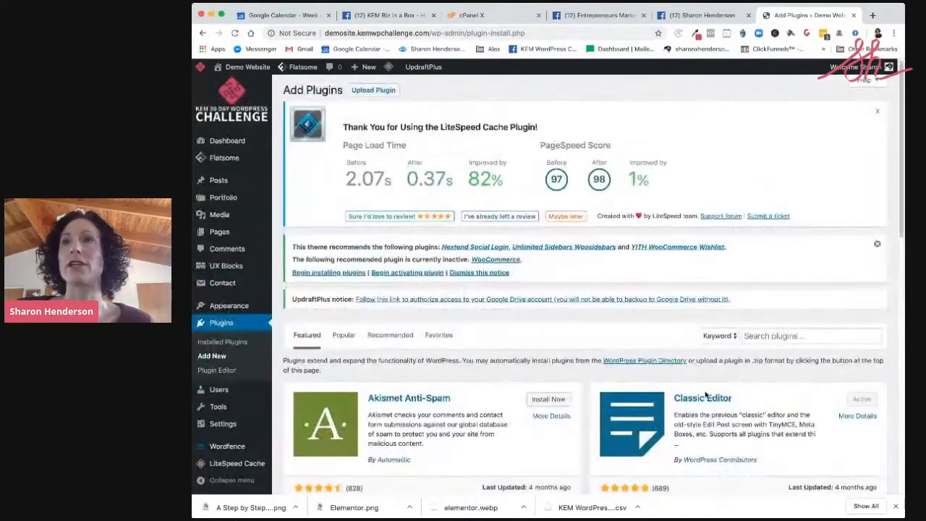
scroll(604, 352, "down", 2)
left_click(773, 252)
type("ssl")
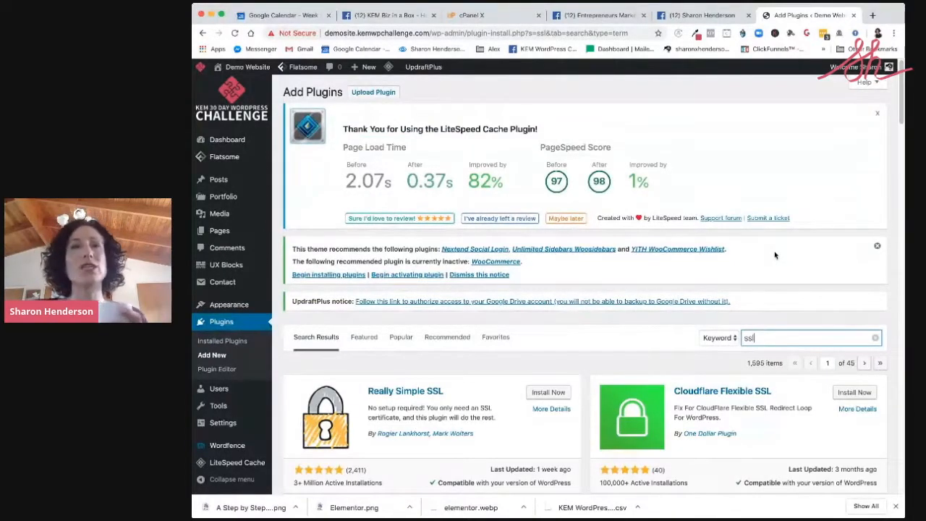
Step: Install the Really Simple SSL plugin from the search results and activate it
scroll(778, 256, "down", 3)
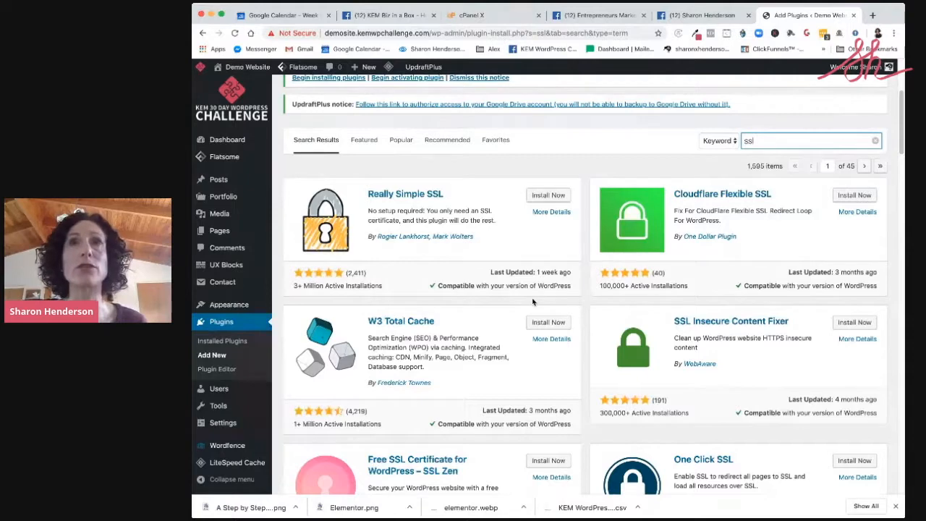
left_click(565, 195)
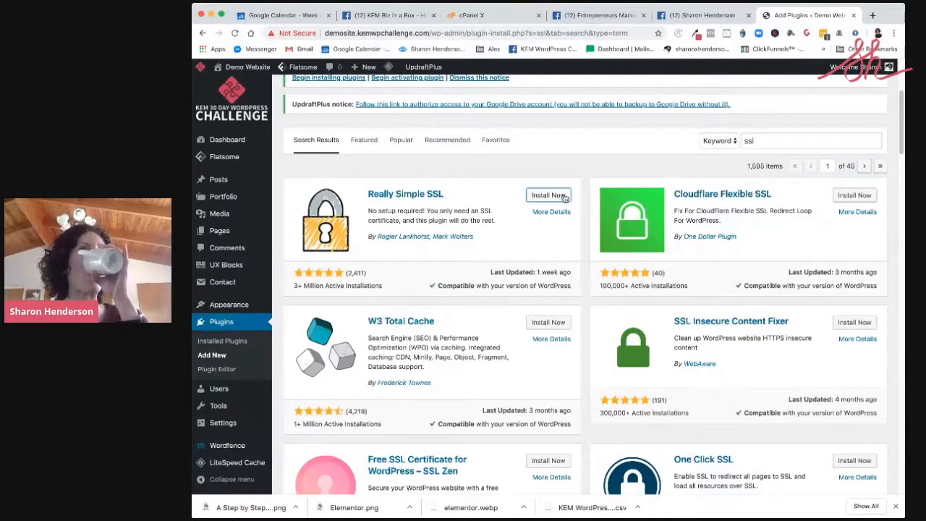
left_click(549, 194)
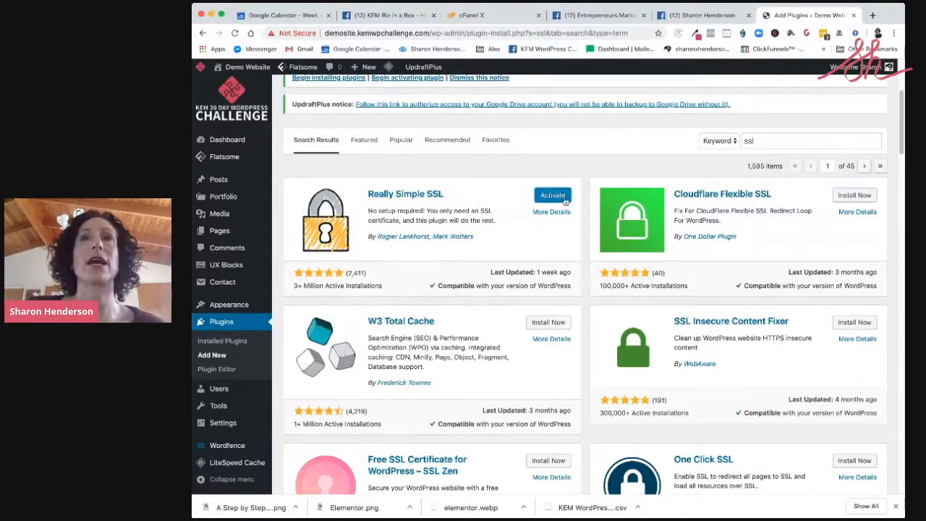
left_click(564, 199)
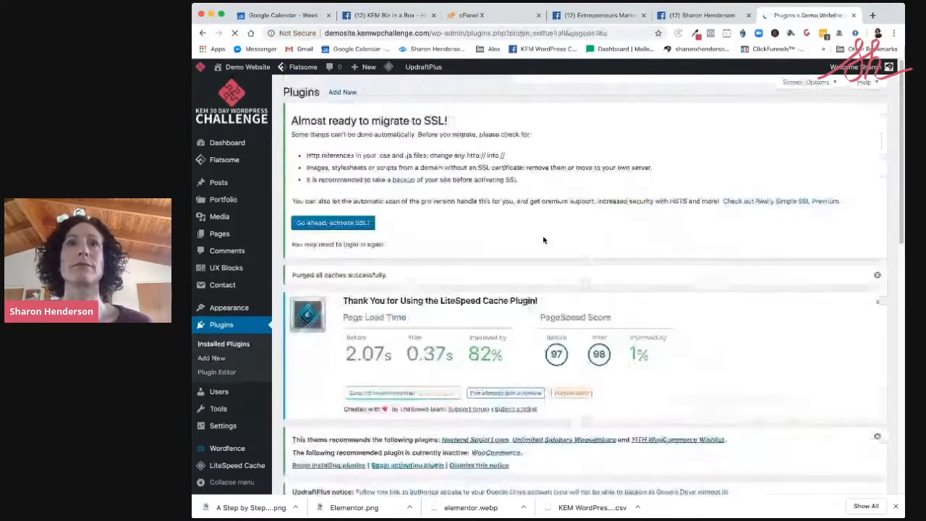
Step: Open the settings of the Really Simple SSL plugin from the installed plugins and activate SSL for the site
scroll(581, 282, "down", 3)
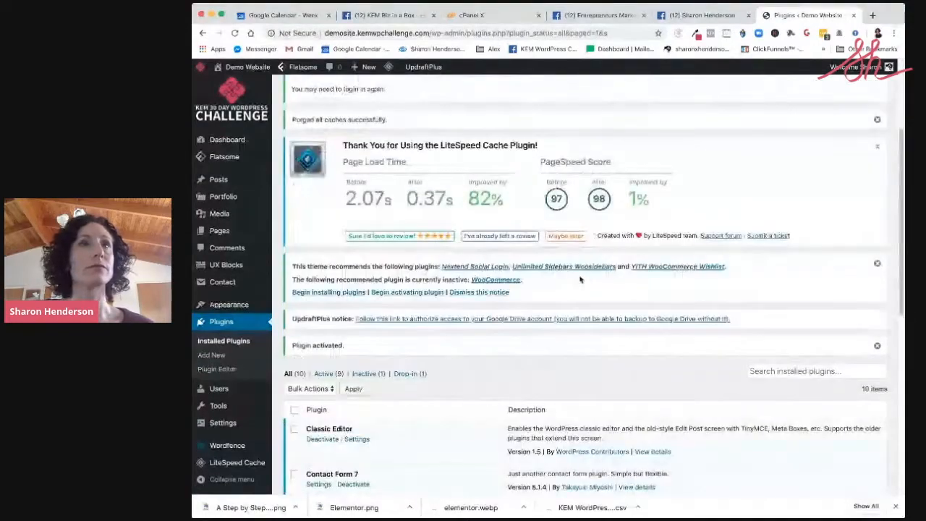
scroll(581, 282, "up", 3)
scroll(579, 294, "down", 2)
scroll(572, 305, "down", 10)
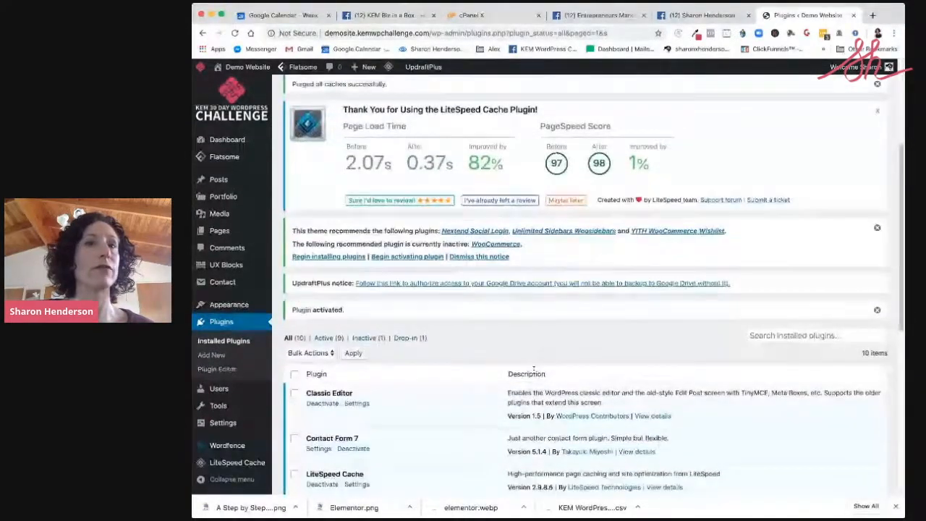
scroll(435, 304, "up", 3)
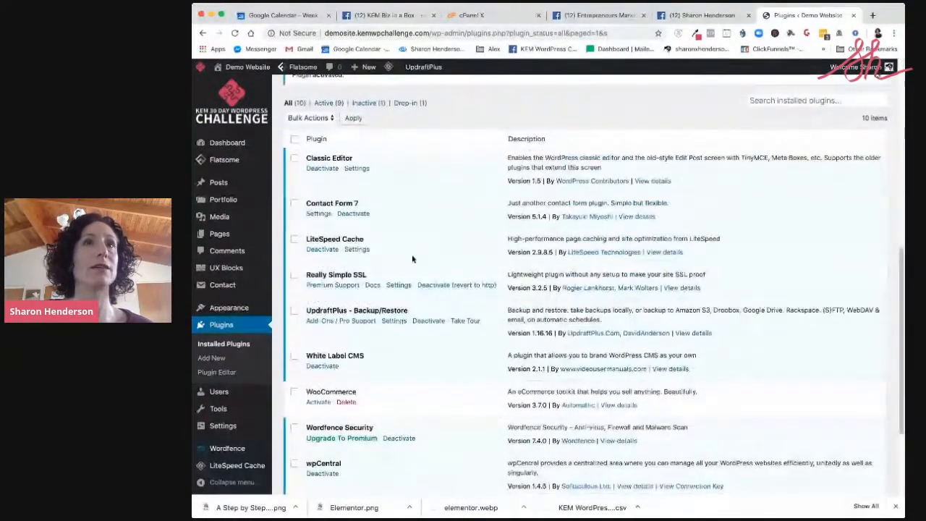
left_click(396, 286)
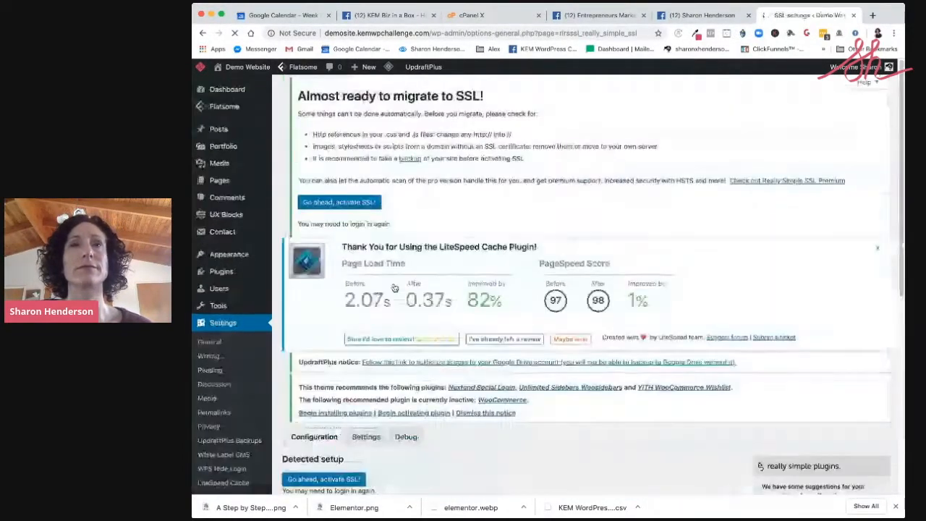
scroll(594, 367, "down", 4)
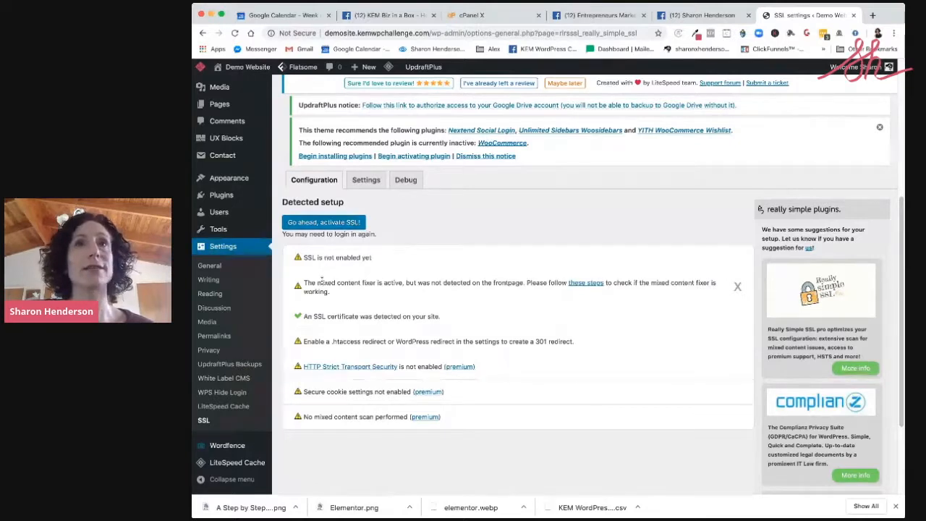
left_click(310, 225)
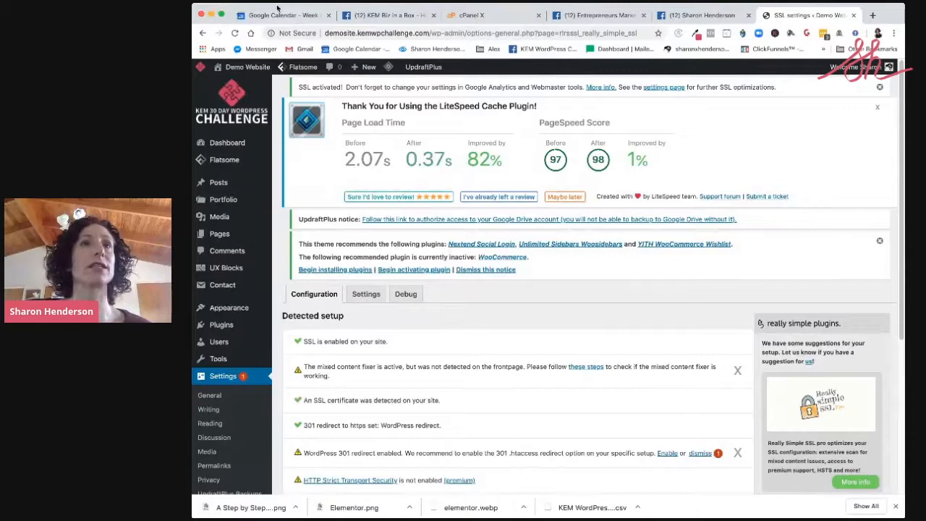
Step: Check the detected SSL setup of the site and try to open the plugin's Settings section
scroll(583, 293, "down", 1)
scroll(584, 293, "down", 3)
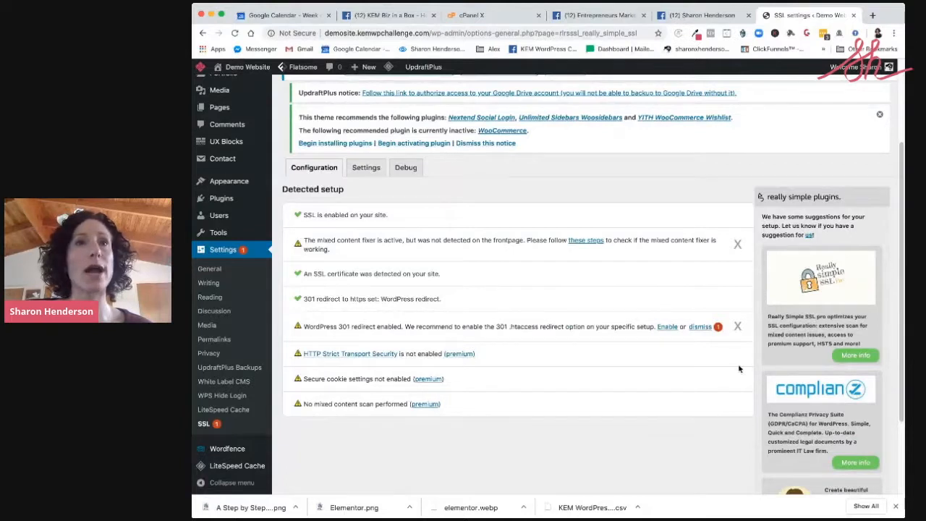
left_click(366, 168)
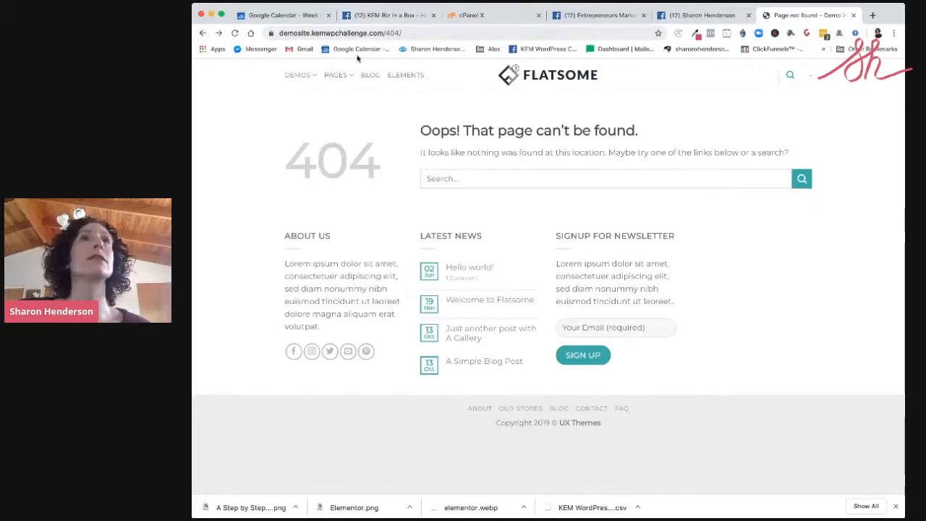
Step: Try to open the WordPress admin of the demo site at the /wp-admin address
left_click_drag(385, 34, 440, 34)
key("BackSpace")
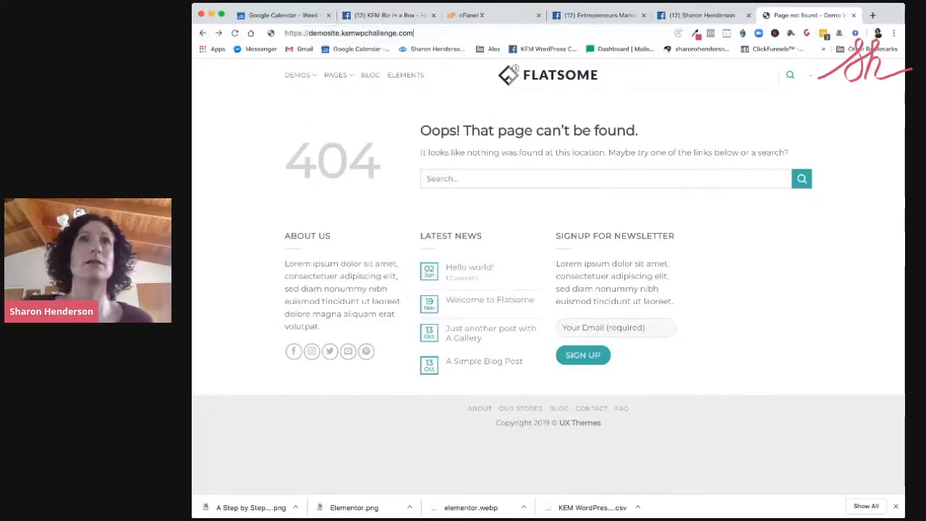
type("/wp")
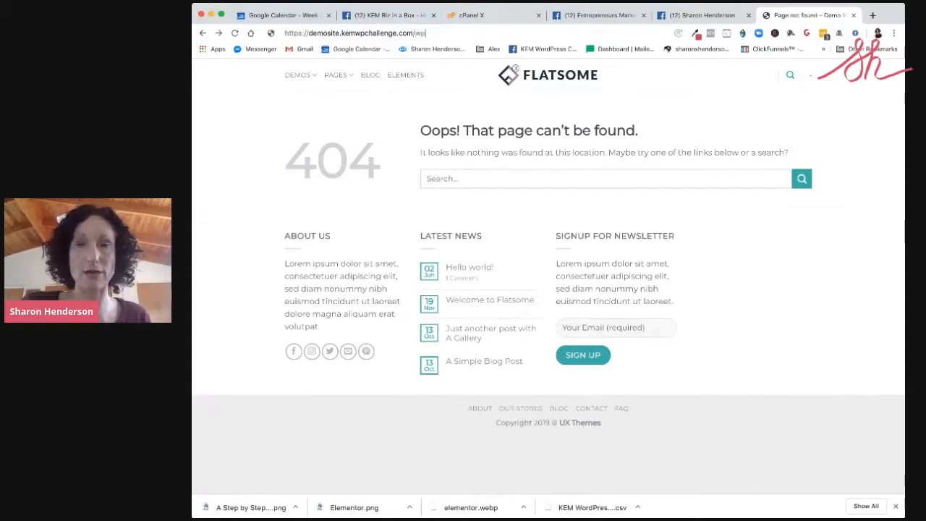
type("-admin")
key("Return")
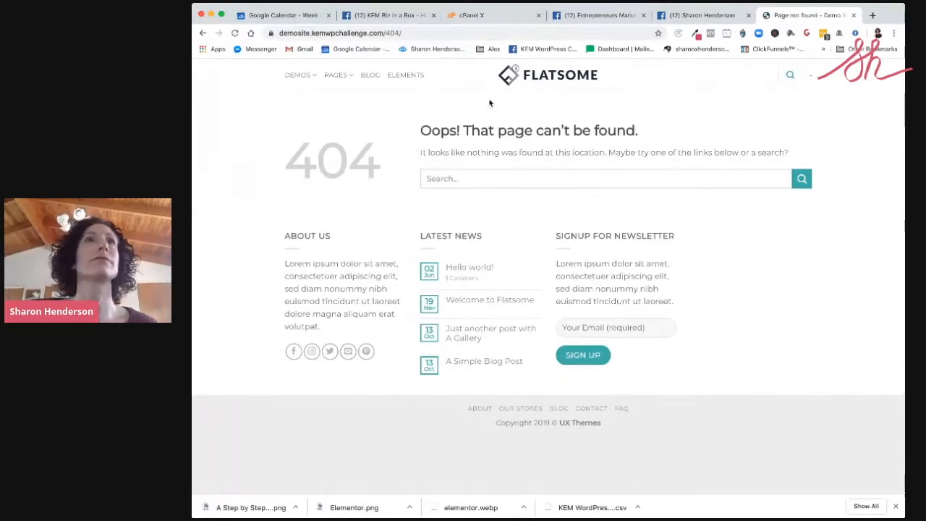
Step: Open the demo site's custom login page at /demo/ and log in with the filled-in credentials and Remember Me enabled
double_click(392, 32)
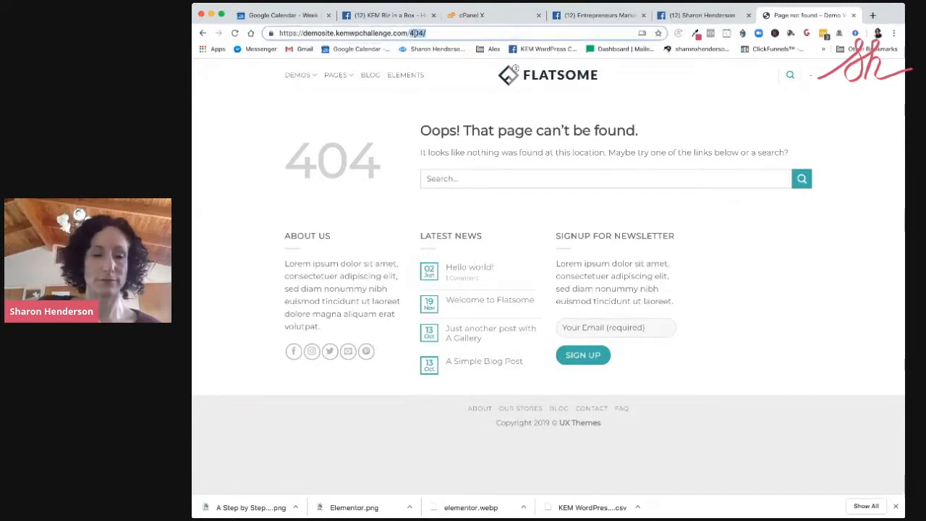
type("demo/")
key("Return")
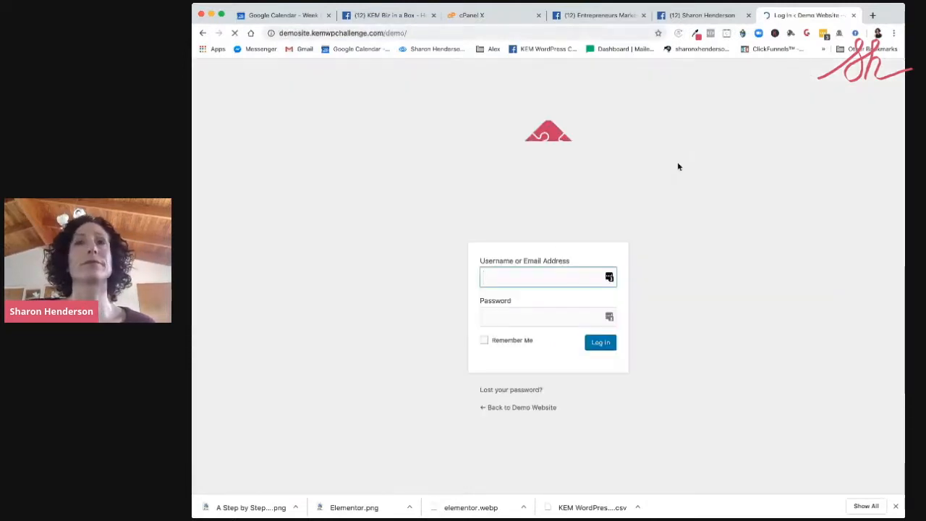
left_click(485, 340)
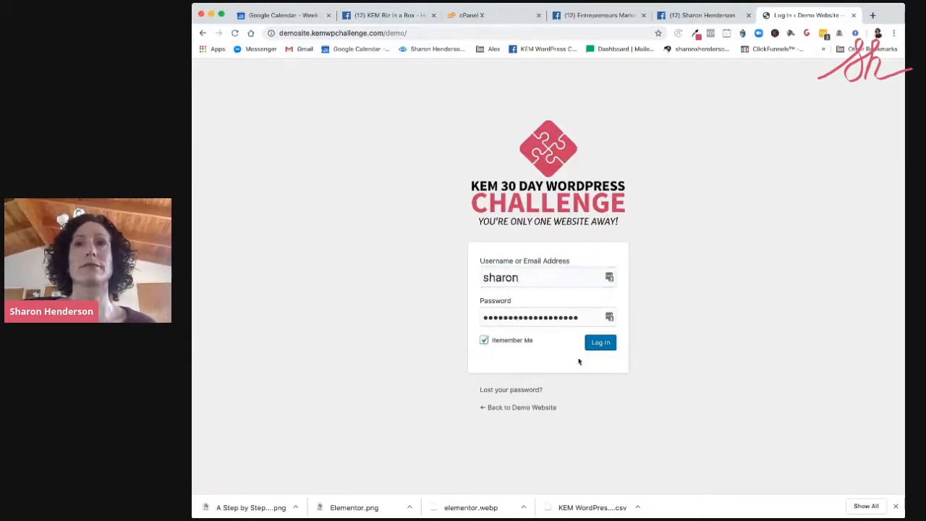
left_click(597, 344)
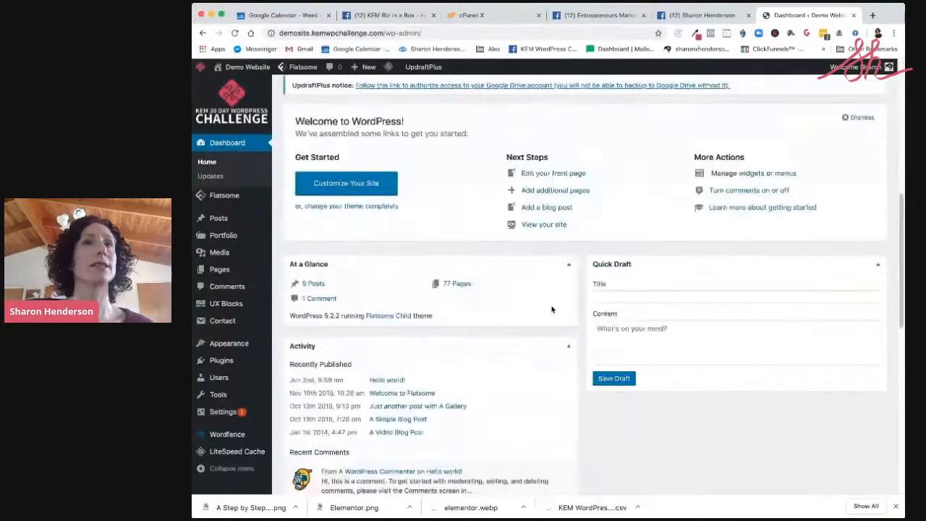
Step: Purge all LiteSpeed caches of the demo site
scroll(550, 309, "down", 5)
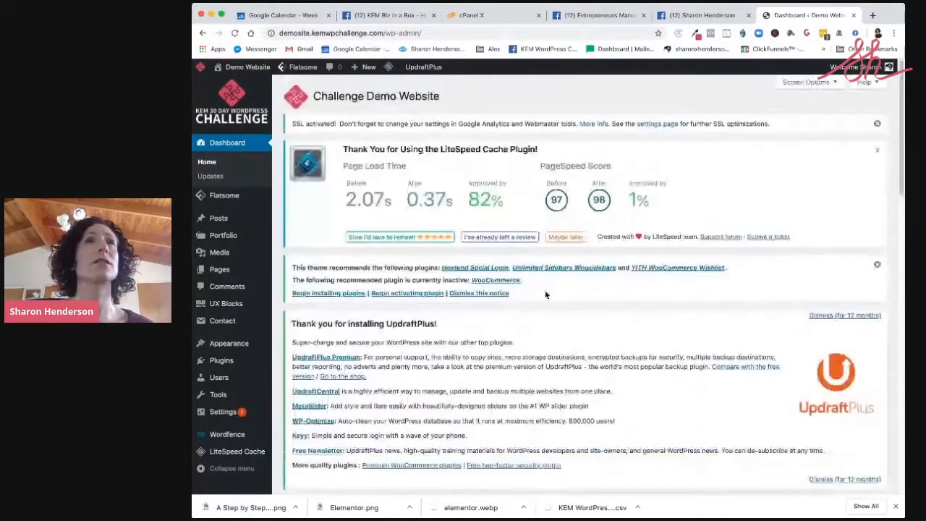
mouse_move(389, 67)
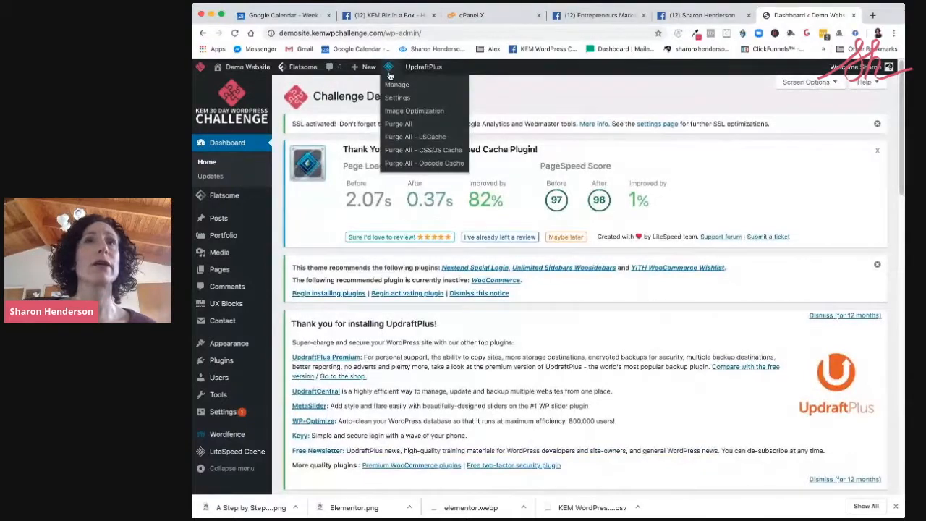
left_click(404, 124)
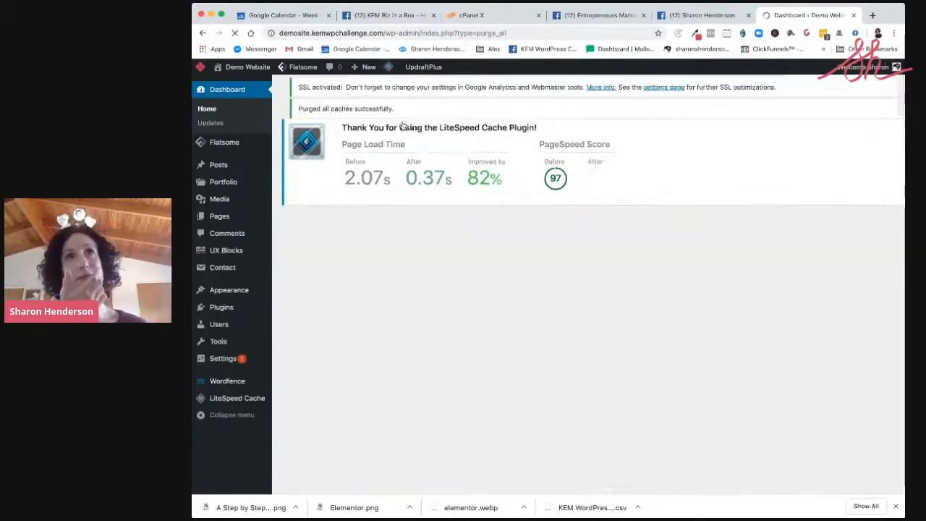
Step: Look over the dashboard and open the demo site's front page in a new tab to check it over HTTPS
scroll(595, 331, "down", 15)
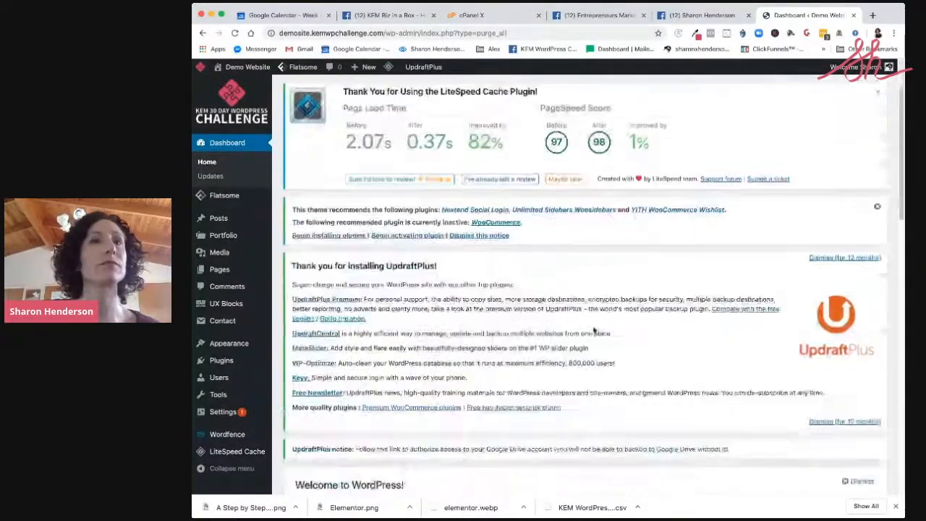
scroll(583, 319, "down", 5)
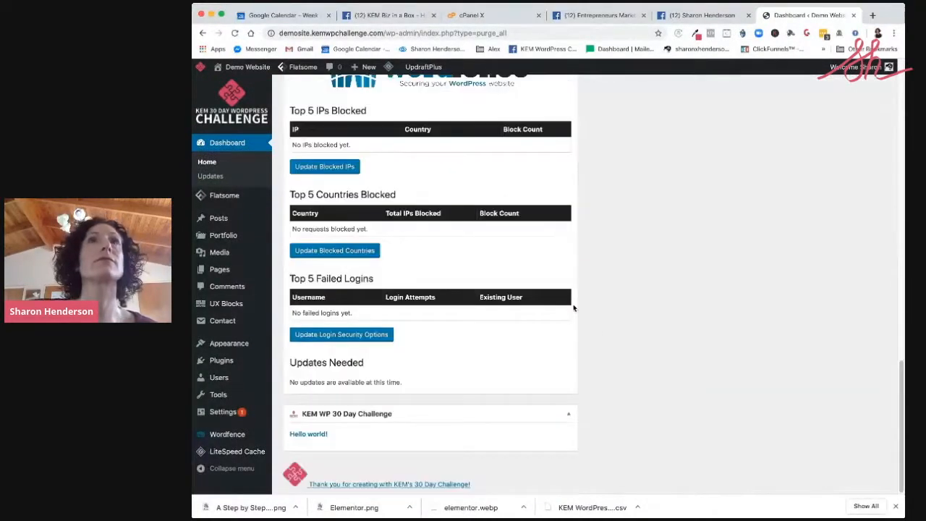
scroll(575, 319, "up", 20)
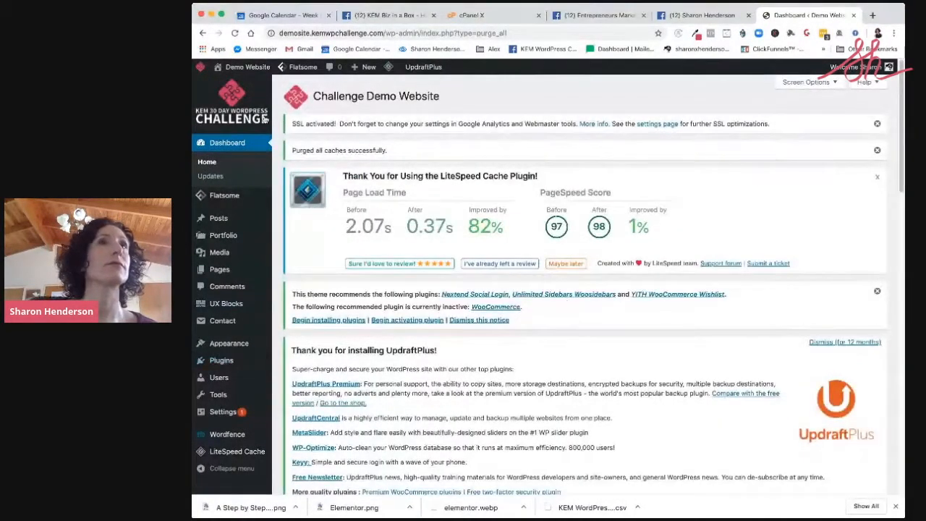
mouse_move(244, 67)
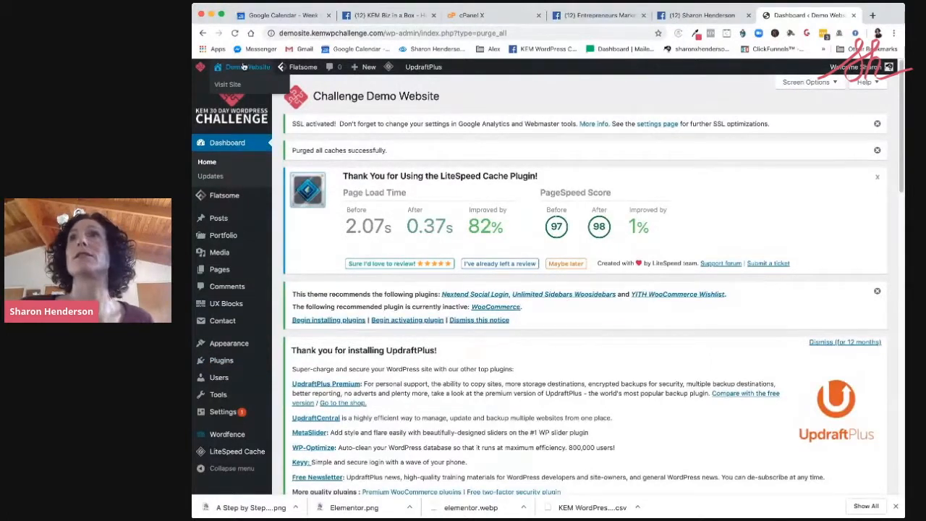
left_click(244, 66)
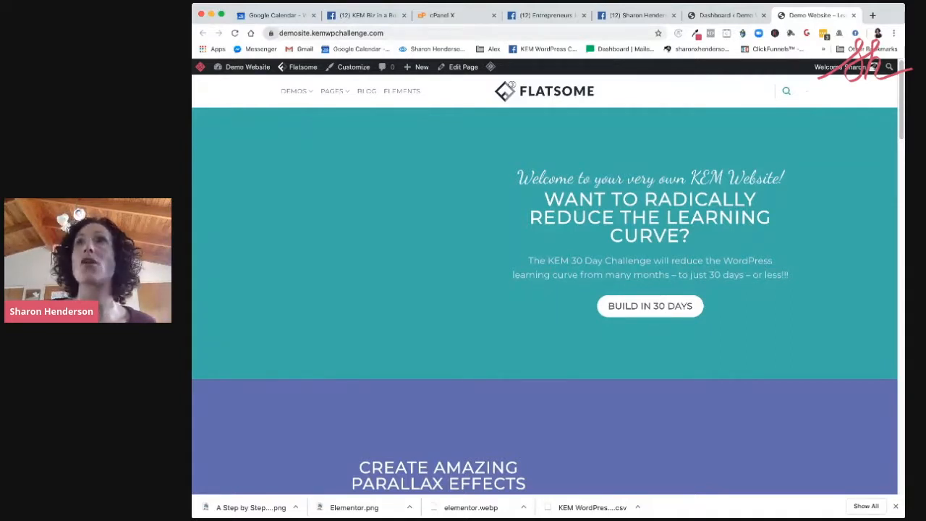
Step: Go back to the dashboard to review its notices and widgets, and return to the demo site's front page
left_click(724, 14)
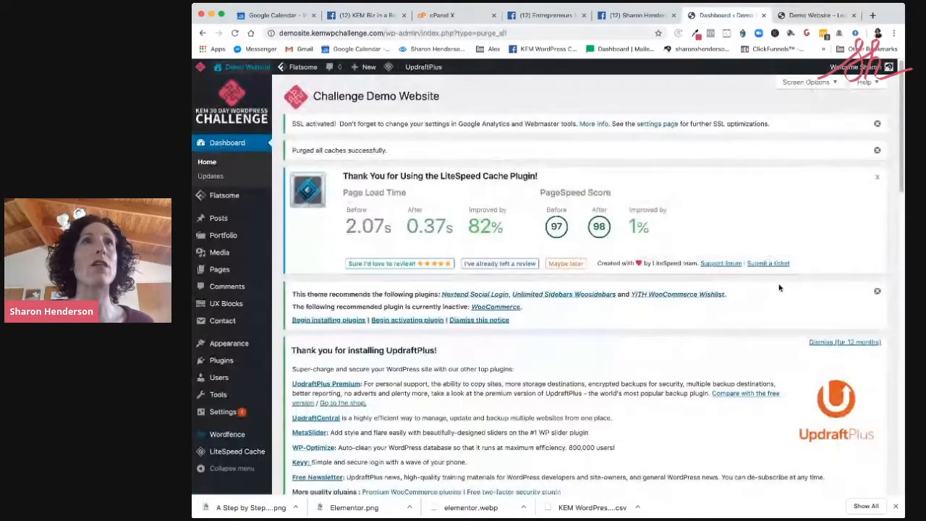
scroll(780, 287, "down", 1)
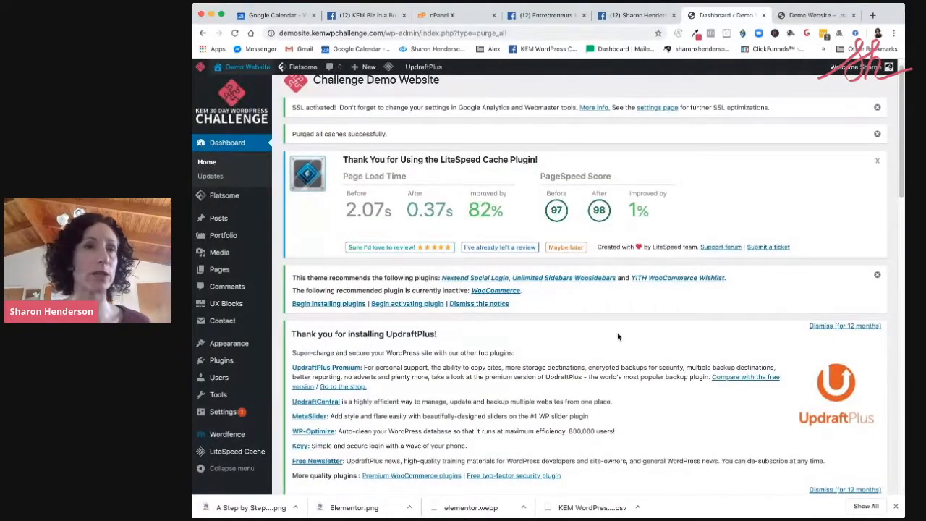
scroll(615, 333, "down", 5)
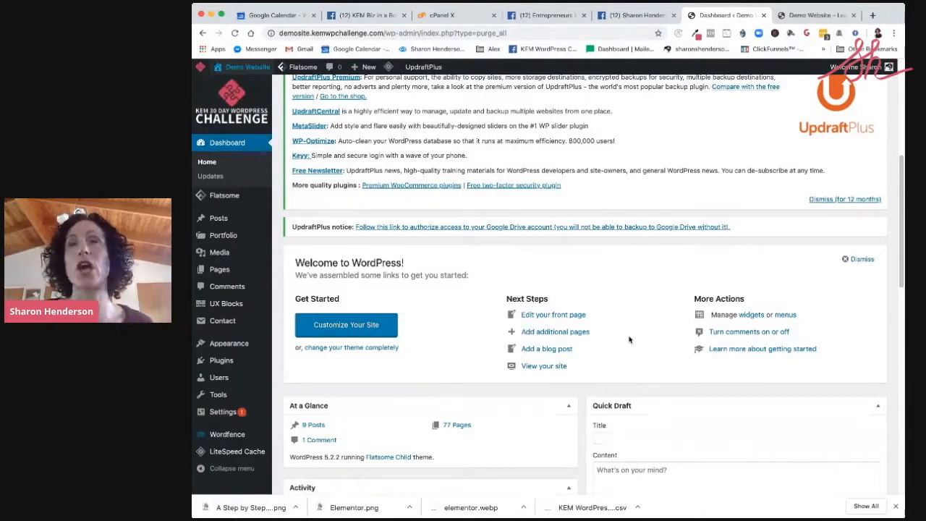
scroll(615, 333, "down", 3)
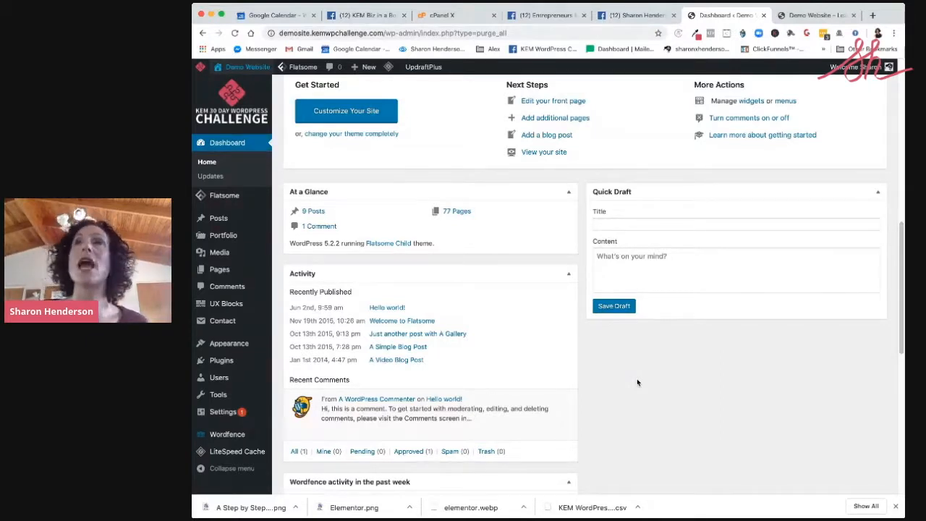
left_click(815, 15)
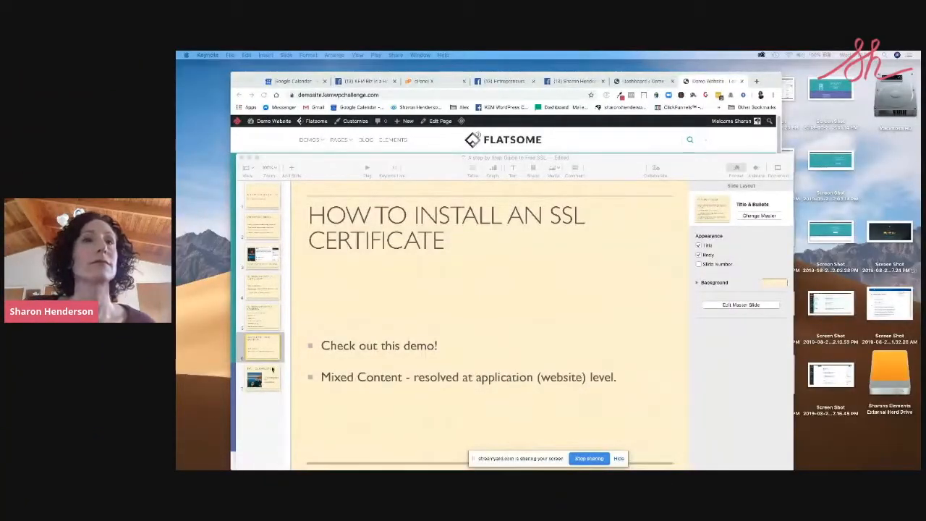
Step: In the Keynote presentation, view the closing thank-you slide and return to the slide on installing an SSL certificate and mixed content
left_click(265, 376)
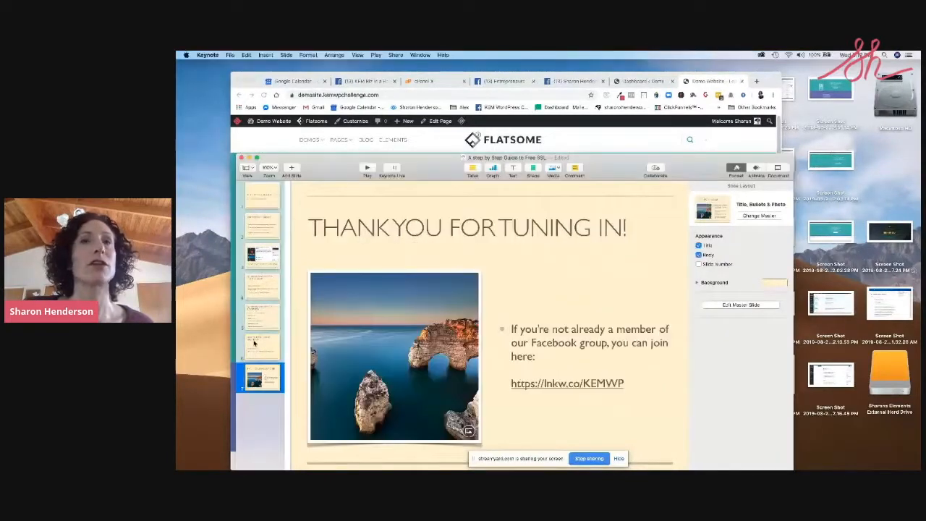
left_click(255, 346)
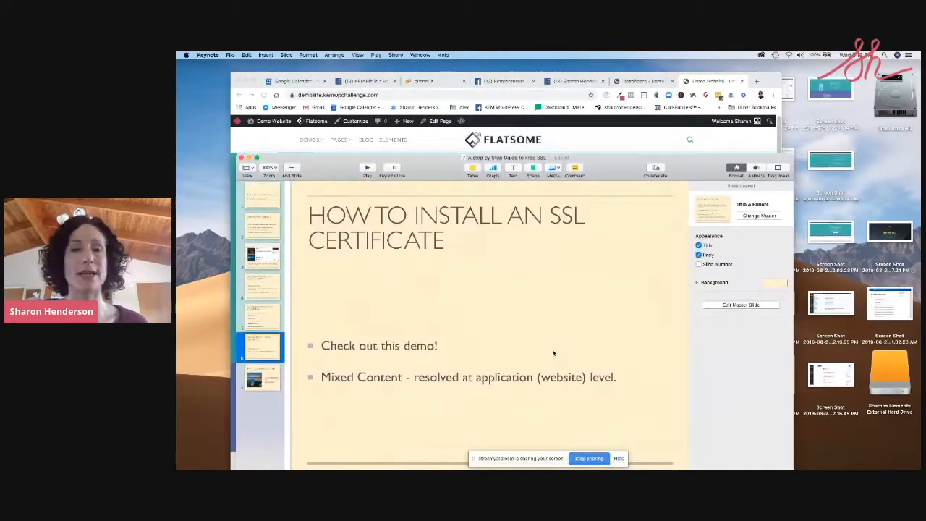